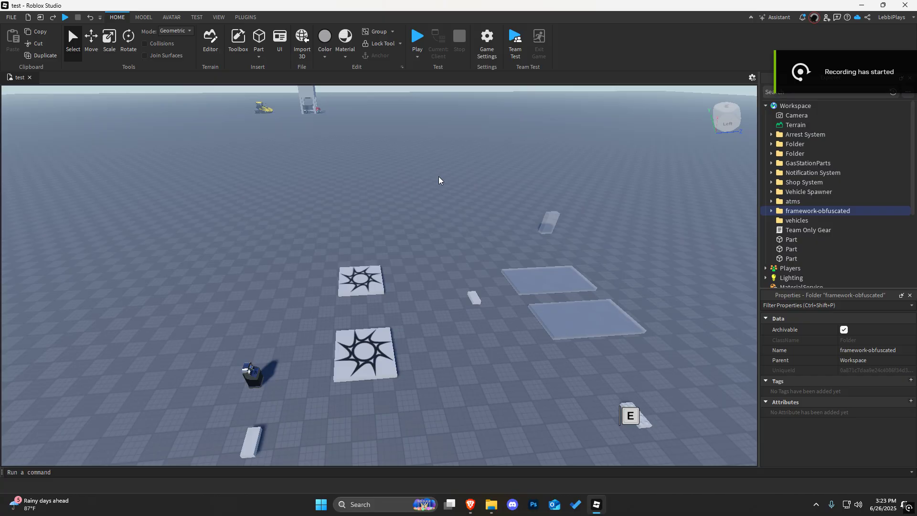
Step: Turn the camera toward the two panels, peek inside Arrest System, then expand framework-obfuscated
{"action": "right_click_drag", "start_coordinate": [438, 180], "coordinate": [436, 180]}
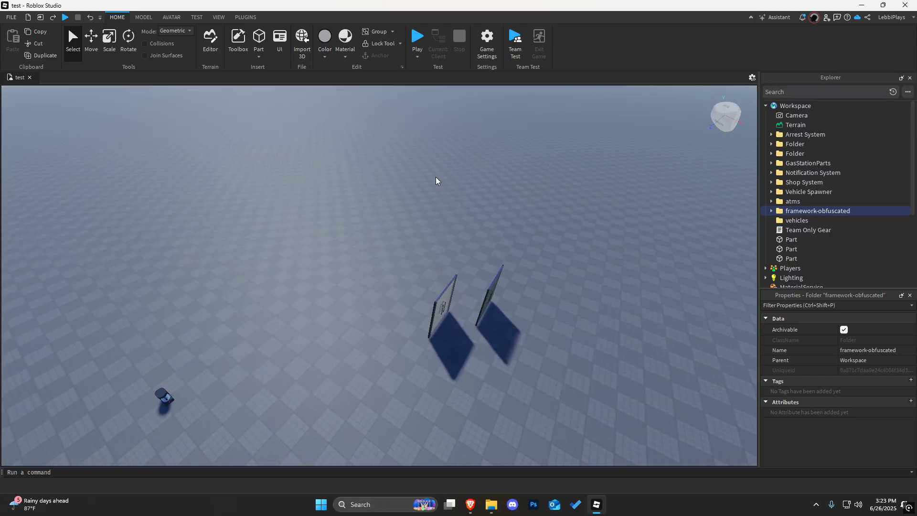
{"action": "key", "text": "d"}
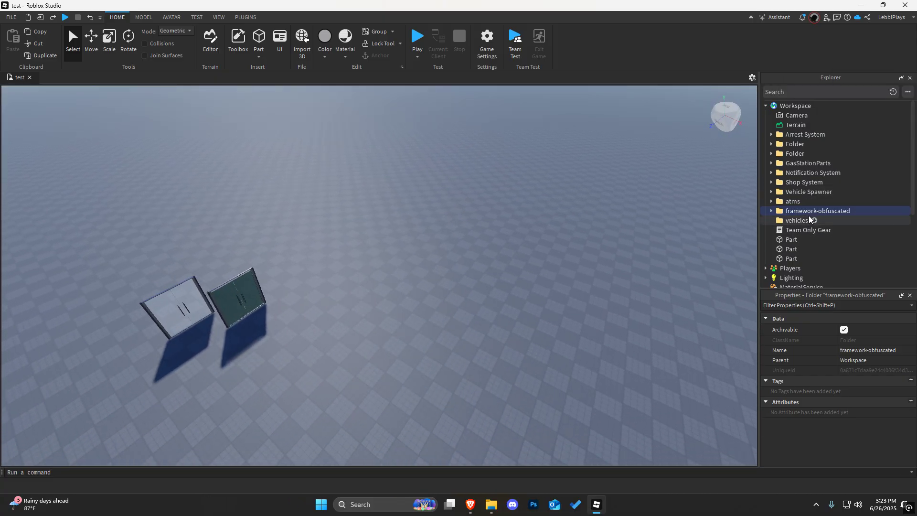
{"action": "left_click", "coordinate": [797, 174]}
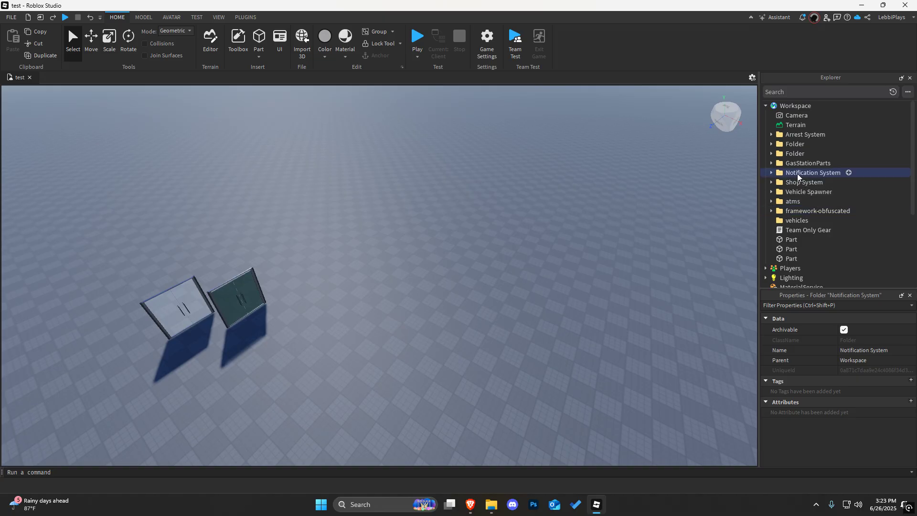
{"action": "left_click", "coordinate": [787, 136]}
{"action": "left_click", "coordinate": [771, 135]}
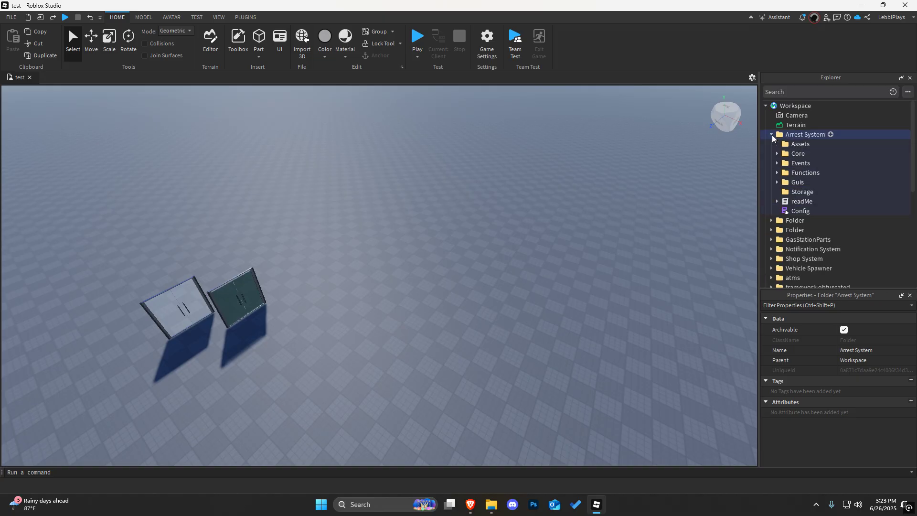
{"action": "left_click", "coordinate": [774, 211]}
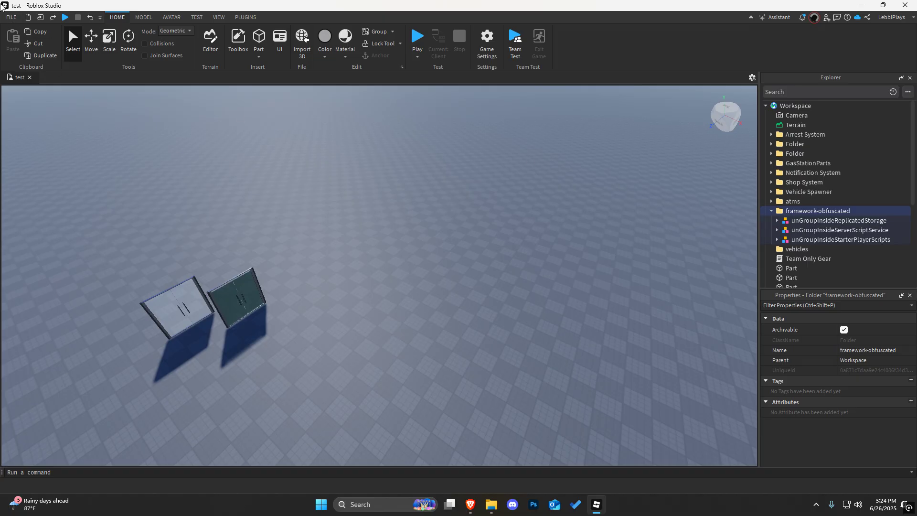
{"action": "left_click", "coordinate": [11, 17]}
{"action": "left_click", "coordinate": [29, 148]}
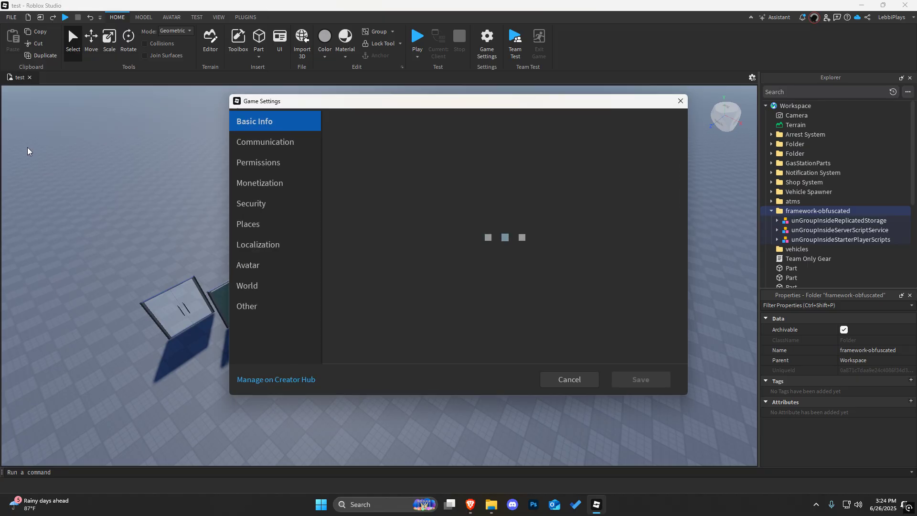
{"action": "left_click", "coordinate": [306, 203]}
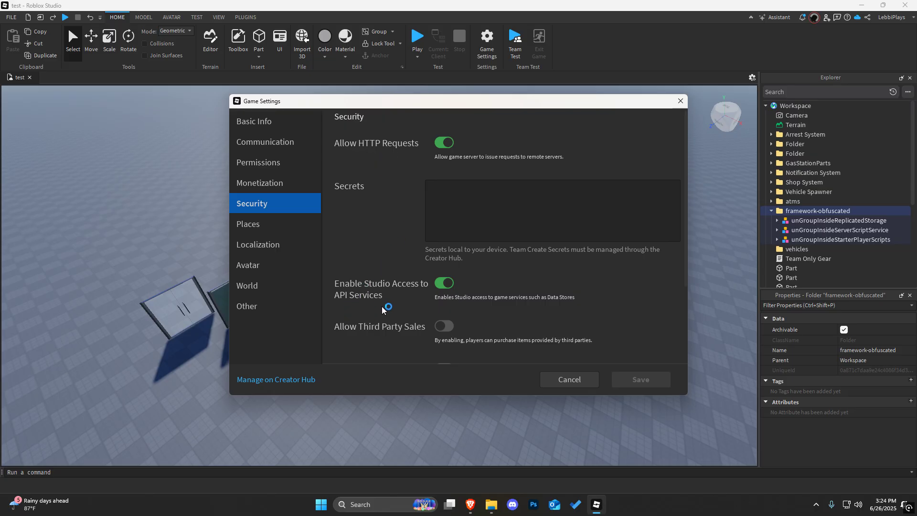
{"action": "left_click", "coordinate": [569, 380]}
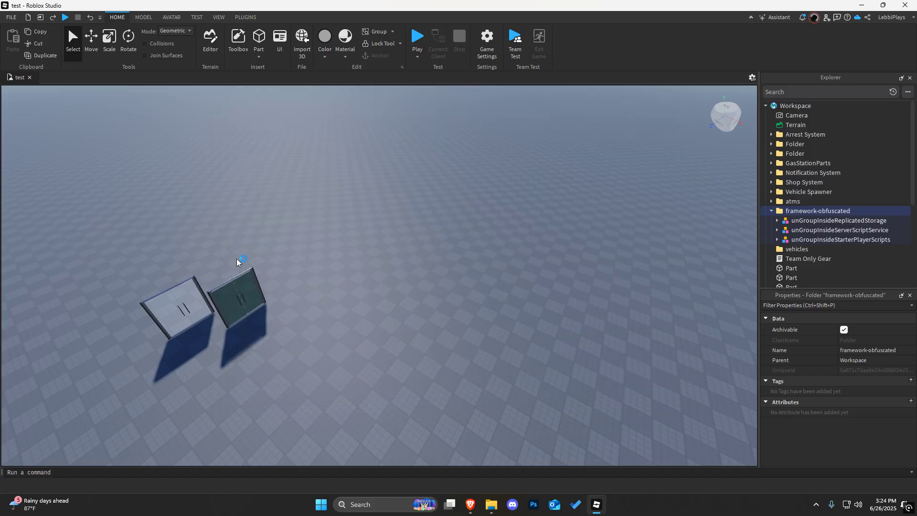
Step: Reveal framework in unGroupInsideReplicatedStorage, trial-drag it into ReplicatedStorage, then undo the move
{"action": "left_click", "coordinate": [777, 220]}
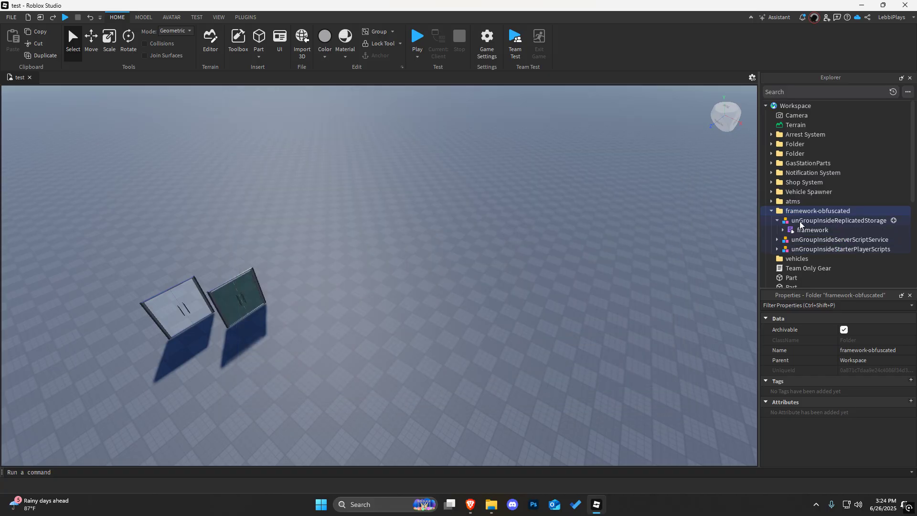
{"action": "scroll", "coordinate": [813, 223], "scroll_direction": "down", "scroll_amount": 1}
{"action": "left_click", "coordinate": [816, 201]}
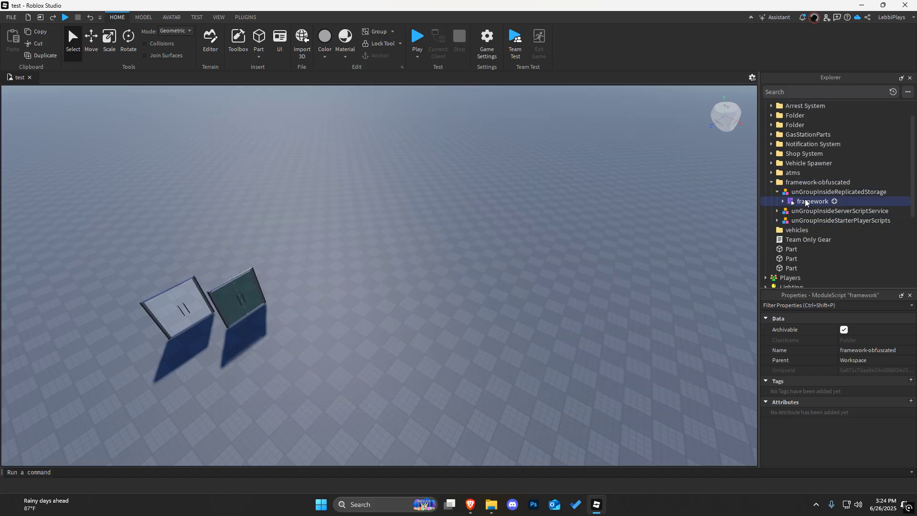
{"action": "scroll", "coordinate": [812, 200], "scroll_direction": "down", "scroll_amount": 1}
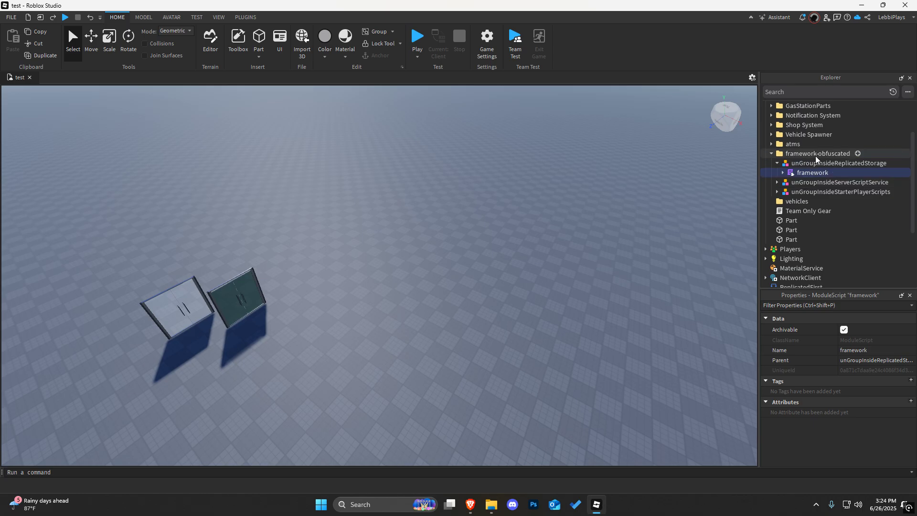
{"action": "left_click", "coordinate": [812, 163]}
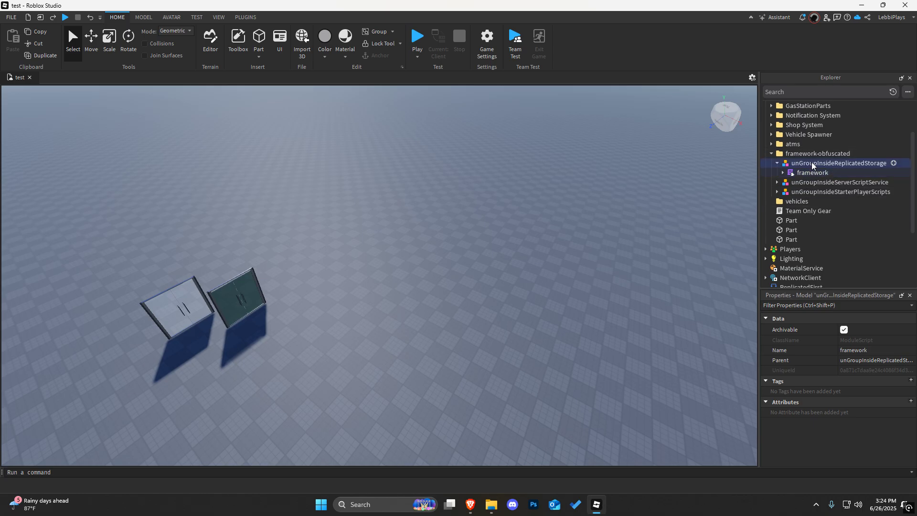
{"action": "mouse_move", "coordinate": [812, 173]}
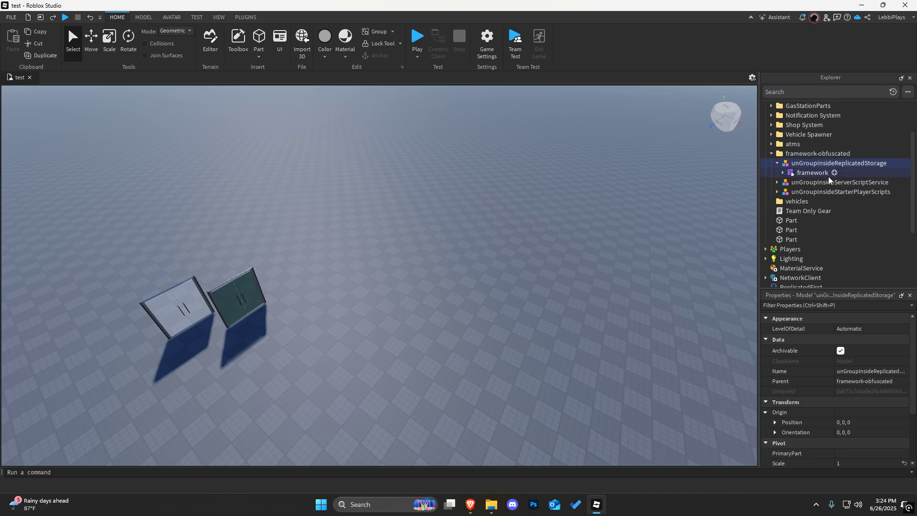
{"action": "scroll", "coordinate": [817, 176], "scroll_direction": "down", "scroll_amount": 1}
{"action": "left_click_drag", "start_coordinate": [812, 144], "coordinate": [793, 269]}
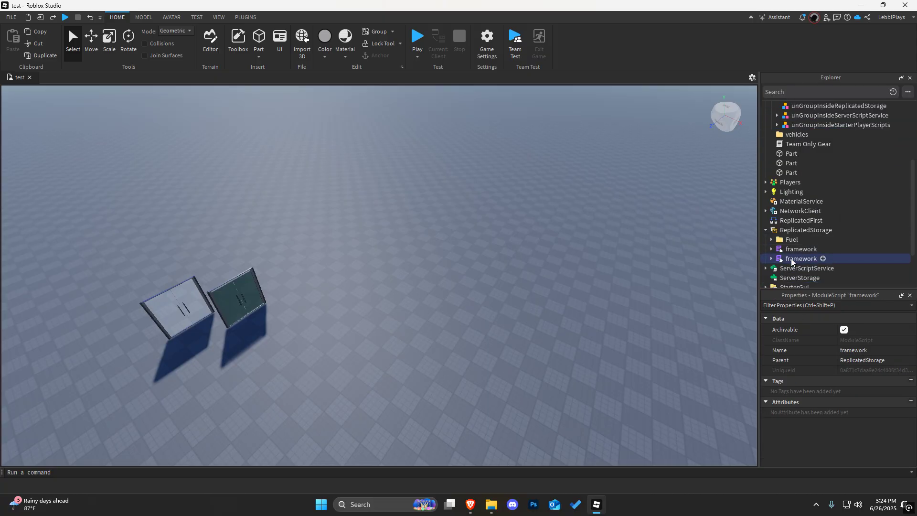
{"action": "key", "text": "ctrl+z"}
{"action": "scroll", "coordinate": [812, 191], "scroll_direction": "up", "scroll_amount": 1}
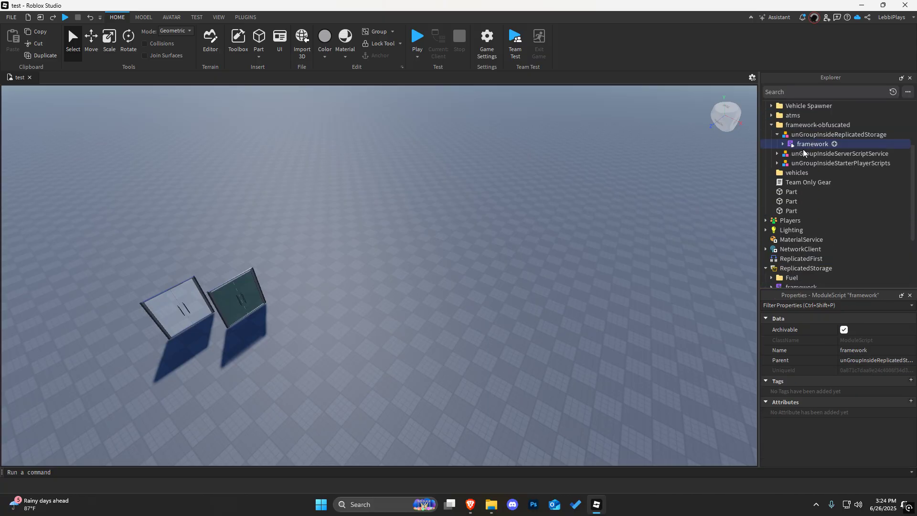
Step: Inspect the ServerScriptService and StarterPlayerScripts containers and StarterPlayer, then collapse framework-obfuscated
{"action": "left_click", "coordinate": [777, 153]}
{"action": "scroll", "coordinate": [805, 148], "scroll_direction": "down", "scroll_amount": 3}
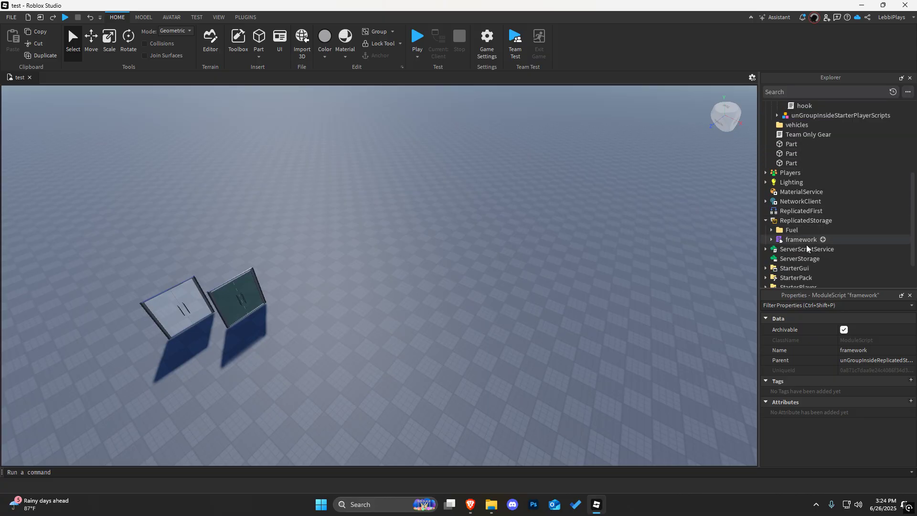
{"action": "scroll", "coordinate": [815, 151], "scroll_direction": "up", "scroll_amount": 2}
{"action": "scroll", "coordinate": [815, 152], "scroll_direction": "up", "scroll_amount": 1}
{"action": "left_click", "coordinate": [777, 173]}
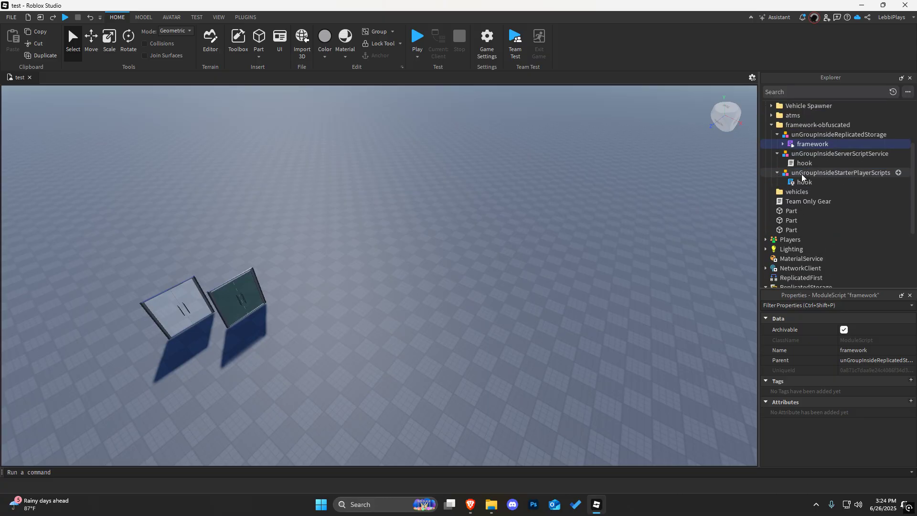
{"action": "scroll", "coordinate": [806, 153], "scroll_direction": "down", "scroll_amount": 1}
{"action": "scroll", "coordinate": [804, 148], "scroll_direction": "down", "scroll_amount": 1}
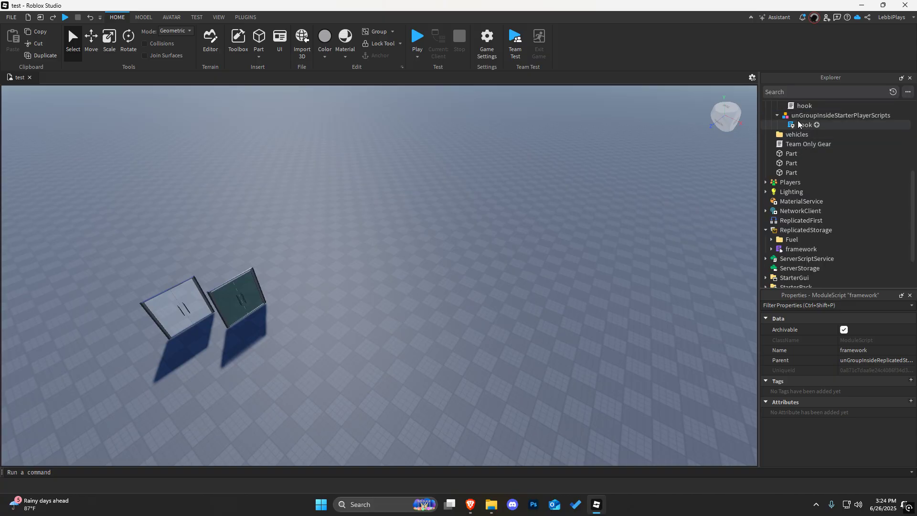
{"action": "scroll", "coordinate": [787, 239], "scroll_direction": "down", "scroll_amount": 2}
{"action": "left_click", "coordinate": [767, 244]}
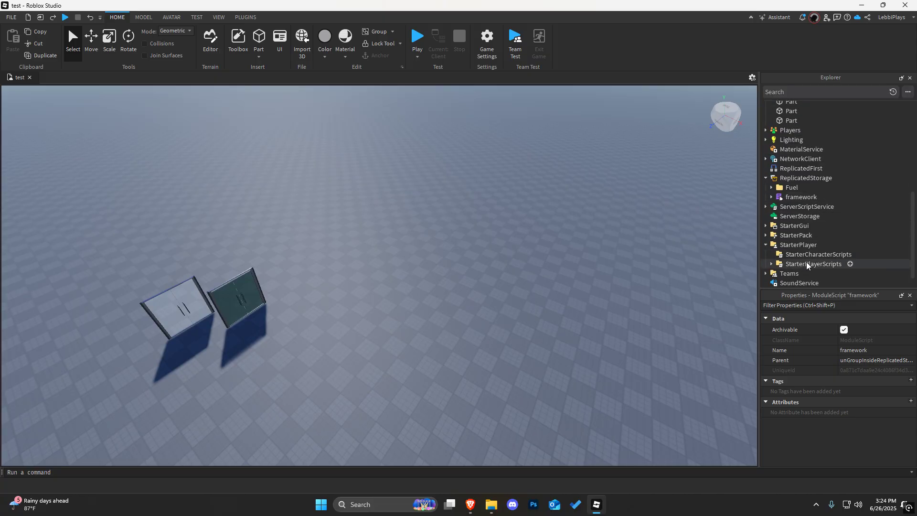
{"action": "left_click", "coordinate": [766, 245]}
{"action": "scroll", "coordinate": [792, 215], "scroll_direction": "up", "scroll_amount": 5}
{"action": "left_click", "coordinate": [795, 211]}
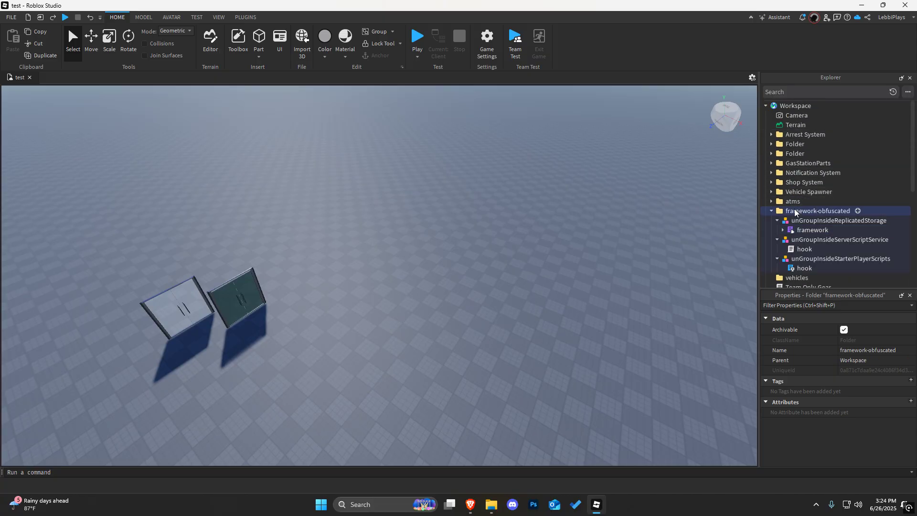
{"action": "double_click", "coordinate": [795, 211]}
Step: Delete framework-obfuscated and select both the Arrest System and Notification System folders
{"action": "key", "text": "Delete"}
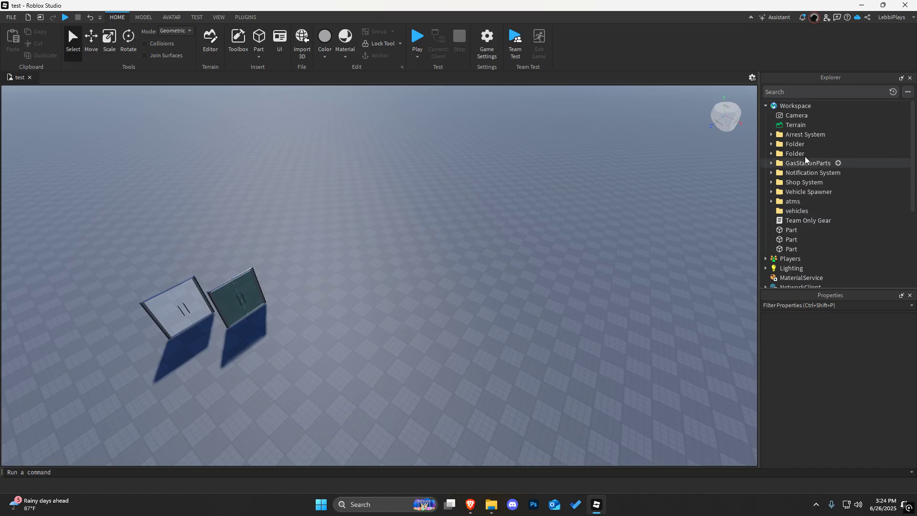
{"action": "left_click", "coordinate": [804, 136]}
{"action": "left_click", "coordinate": [805, 191], "text": "ctrl"}
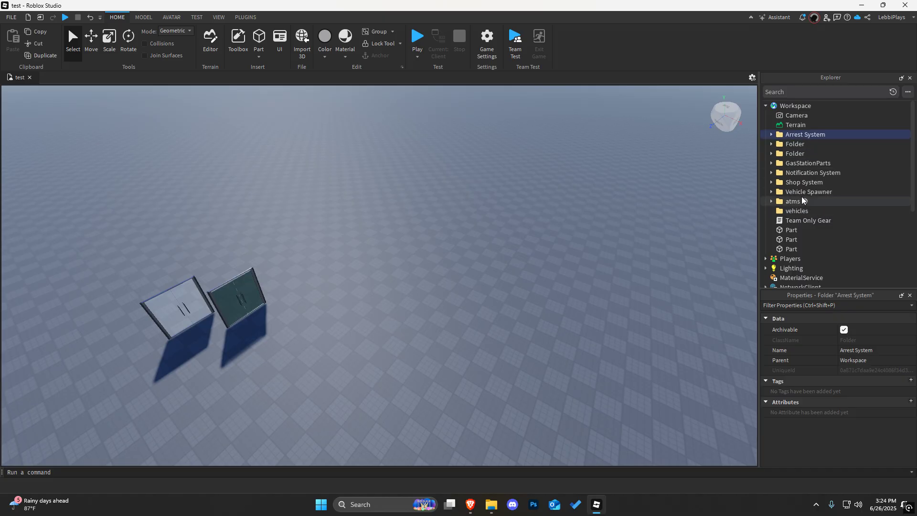
{"action": "scroll", "coordinate": [798, 177], "scroll_direction": "down", "scroll_amount": 2}
{"action": "scroll", "coordinate": [798, 178], "scroll_direction": "up", "scroll_amount": 2}
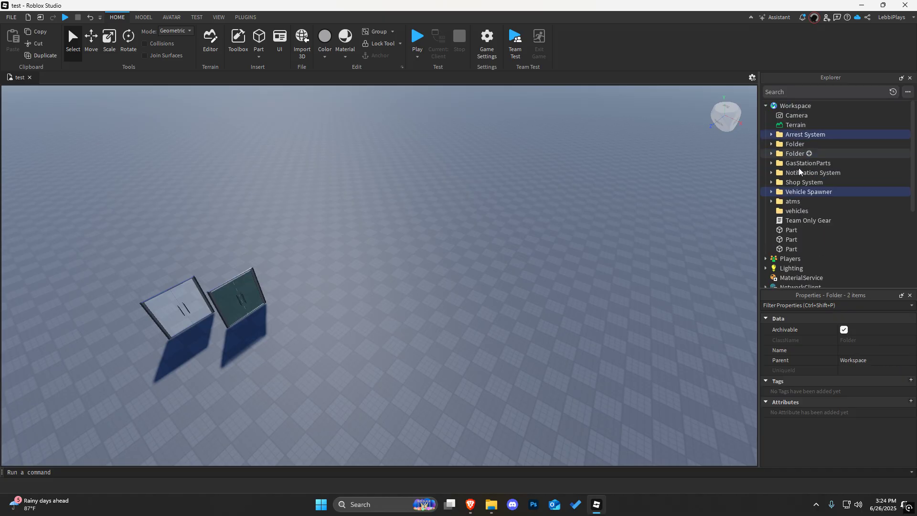
{"action": "left_click", "coordinate": [805, 191], "text": "ctrl"}
{"action": "left_click", "coordinate": [807, 173], "text": "ctrl"}
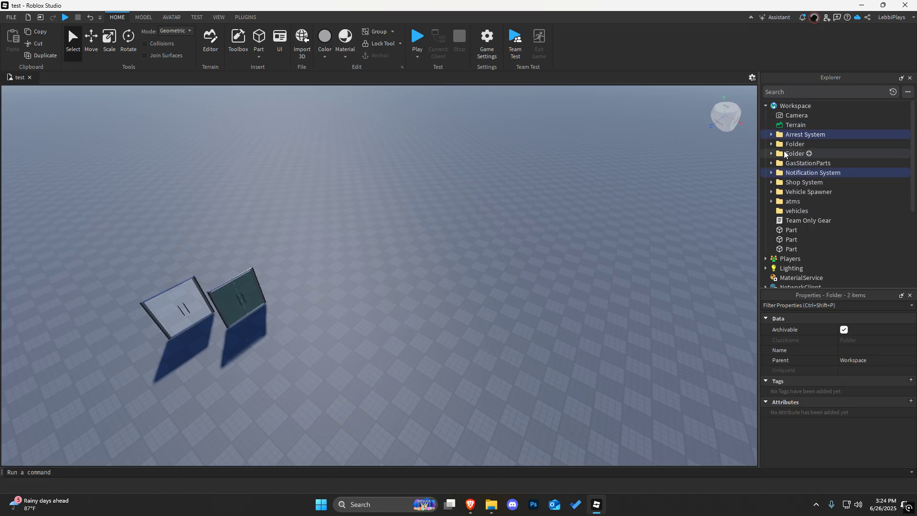
Step: Move both folders into ReplicatedStorage > framework > Systems
{"action": "scroll", "coordinate": [783, 191], "scroll_direction": "down", "scroll_amount": 3}
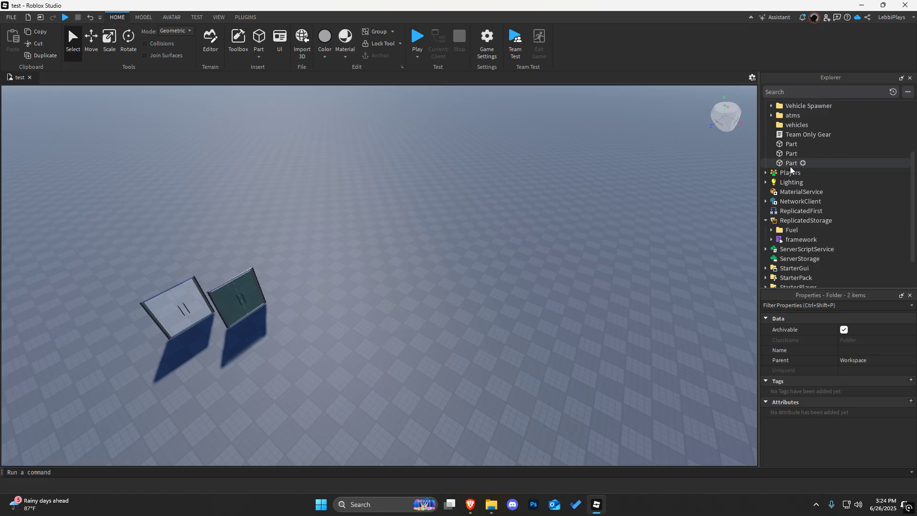
{"action": "left_click", "coordinate": [771, 241]}
{"action": "scroll", "coordinate": [783, 239], "scroll_direction": "down", "scroll_amount": 1}
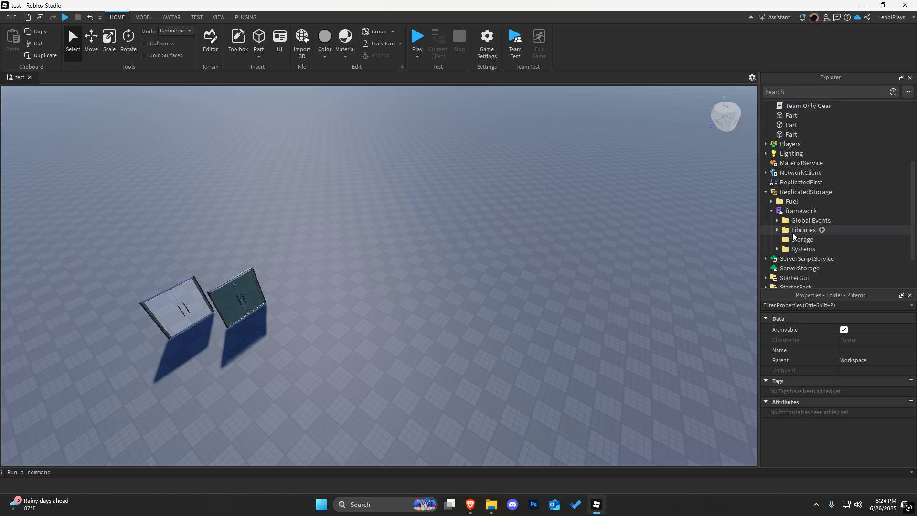
{"action": "scroll", "coordinate": [777, 255], "scroll_direction": "up", "scroll_amount": 3}
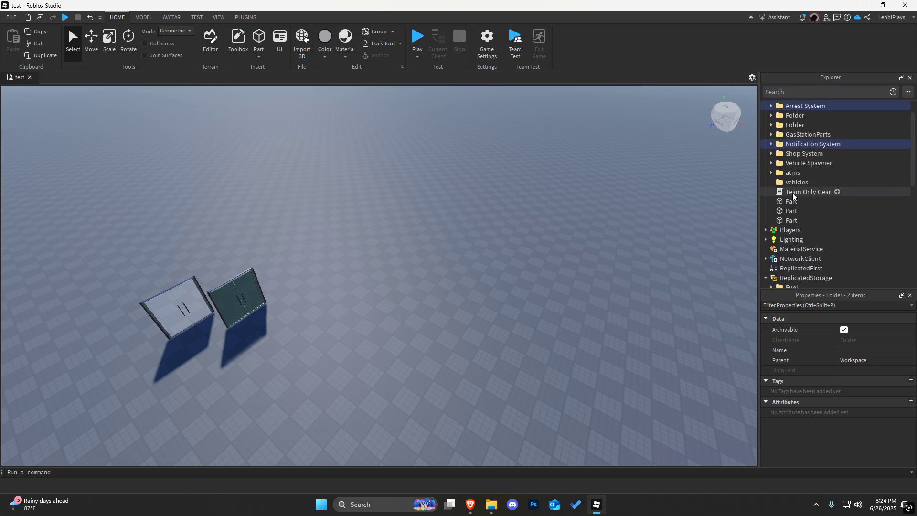
{"action": "left_click_drag", "start_coordinate": [811, 144], "coordinate": [795, 268]}
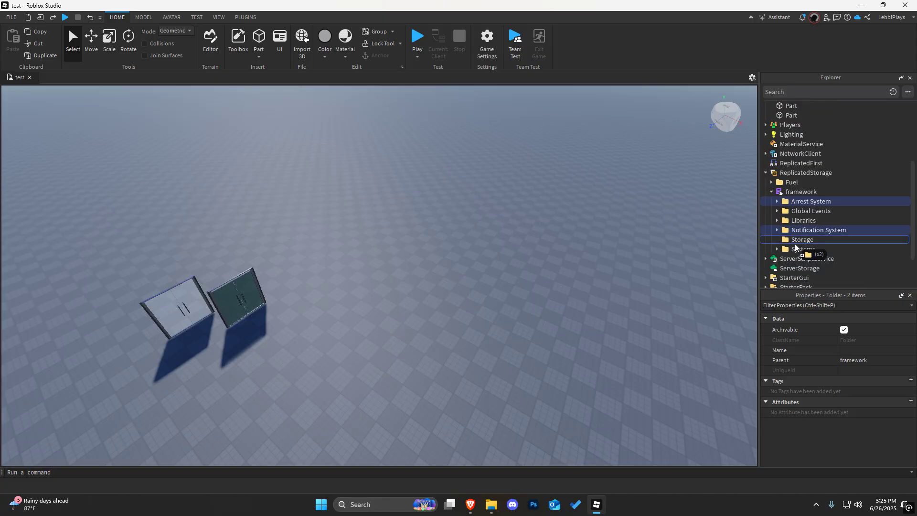
{"action": "left_click_drag", "start_coordinate": [792, 248], "coordinate": [807, 252]}
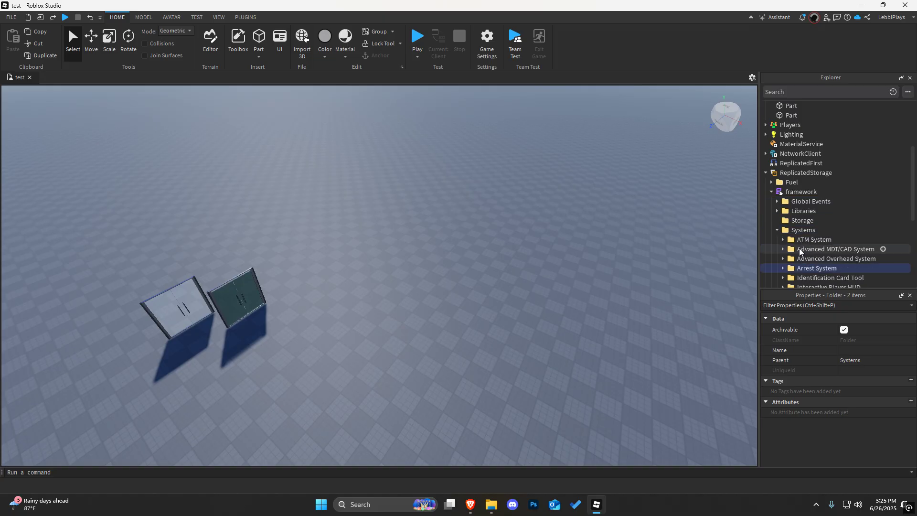
Step: Delete the duplicate Notification System folder and expand Arrest System in its new location
{"action": "scroll", "coordinate": [812, 244], "scroll_direction": "down", "scroll_amount": 1}
{"action": "scroll", "coordinate": [810, 248], "scroll_direction": "down", "scroll_amount": 1}
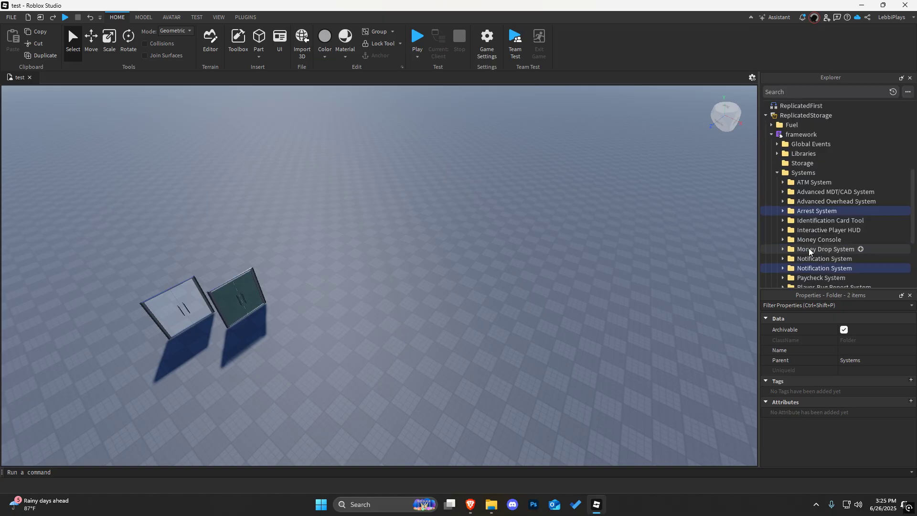
{"action": "scroll", "coordinate": [809, 251], "scroll_direction": "down", "scroll_amount": 1}
{"action": "left_click", "coordinate": [824, 230]}
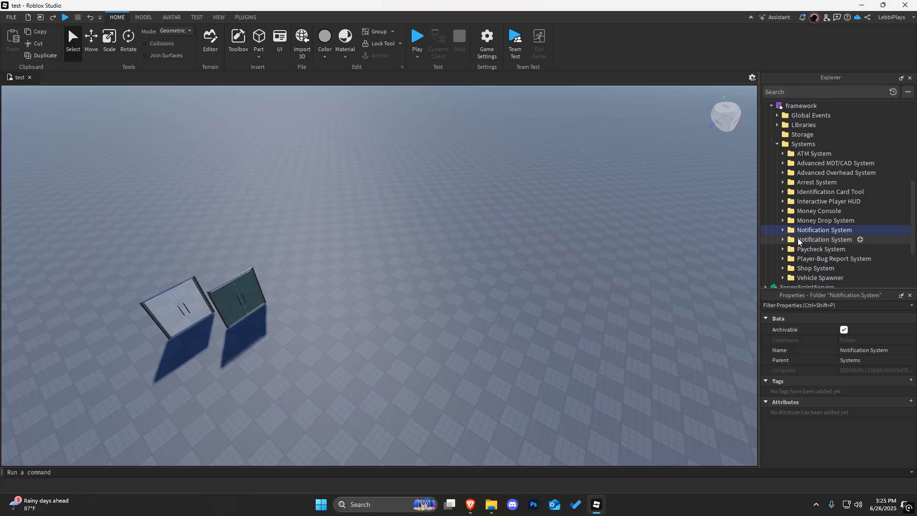
{"action": "key", "text": "Delete"}
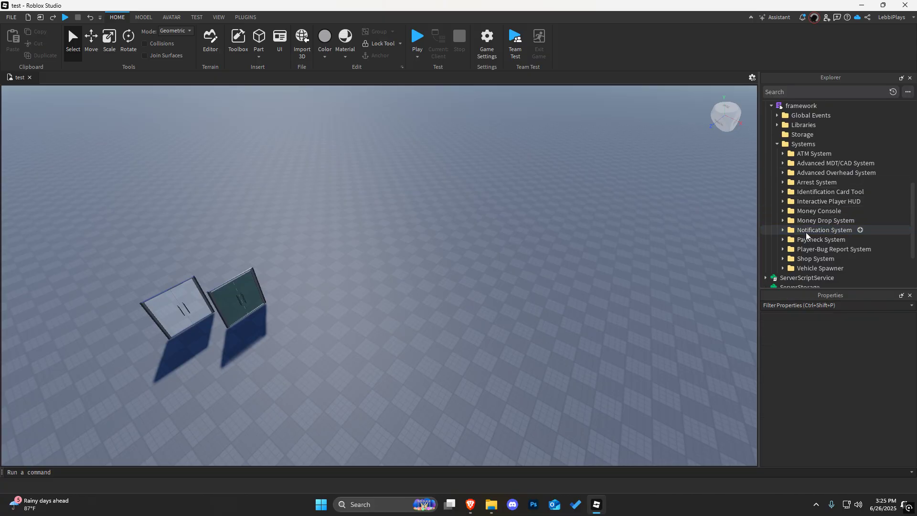
{"action": "scroll", "coordinate": [806, 225], "scroll_direction": "up", "scroll_amount": 1}
{"action": "left_click", "coordinate": [783, 211]}
{"action": "scroll", "coordinate": [634, 239], "scroll_direction": "up", "scroll_amount": 2}
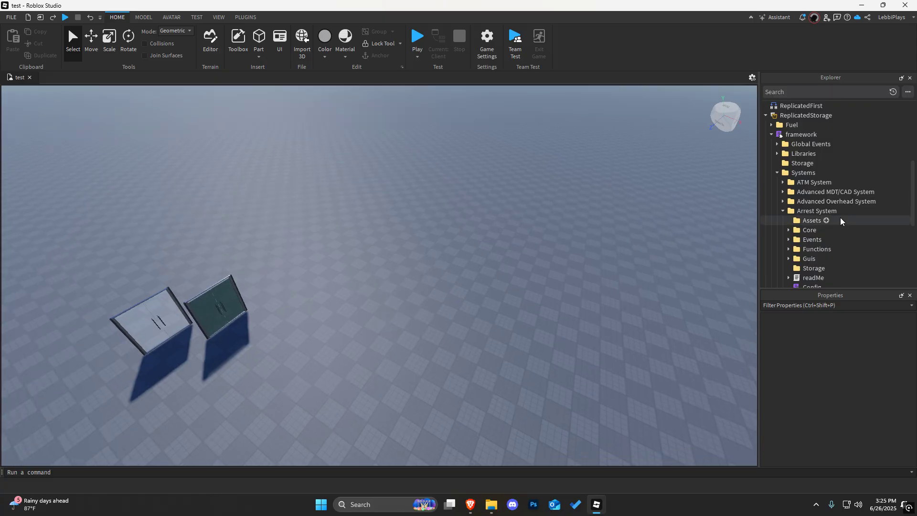
{"action": "scroll", "coordinate": [840, 221], "scroll_direction": "down", "scroll_amount": 1}
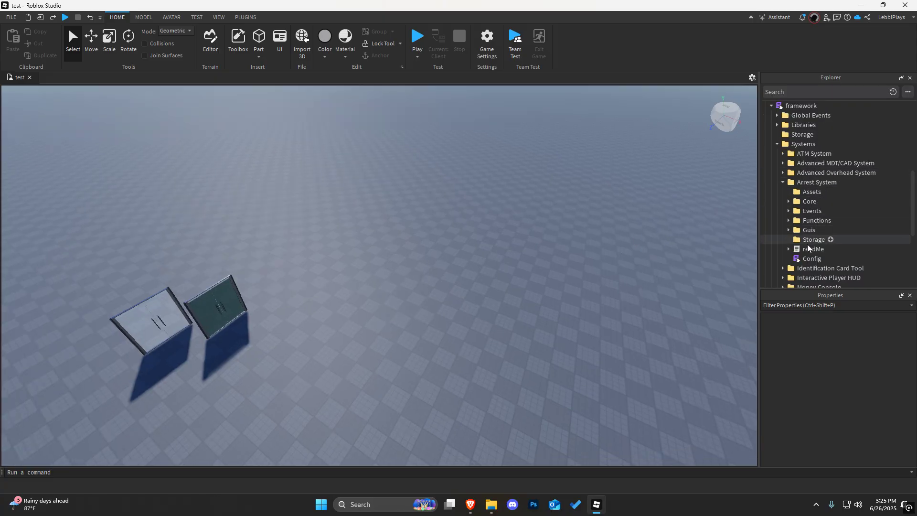
Step: Open the Arrest System's Config ModuleScript in the script editor
{"action": "left_click", "coordinate": [806, 260]}
{"action": "double_click", "coordinate": [806, 259]}
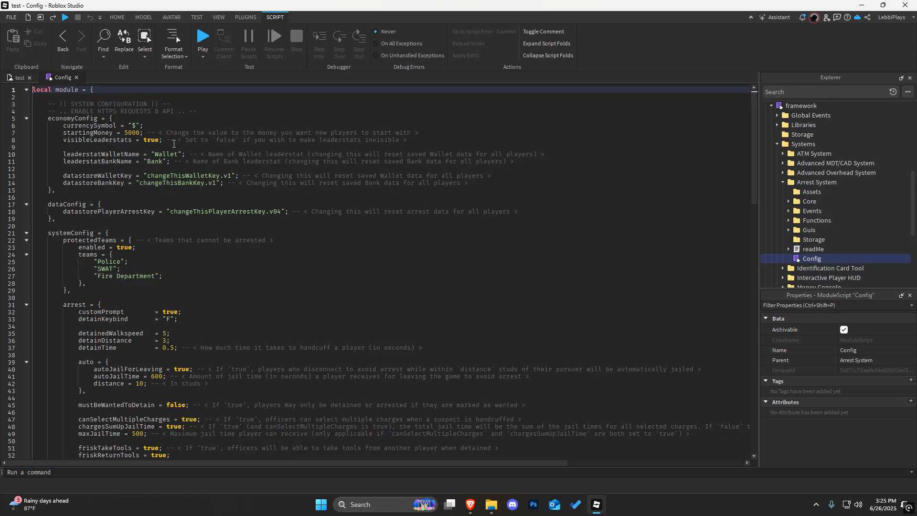
{"action": "left_click", "coordinate": [19, 77]}
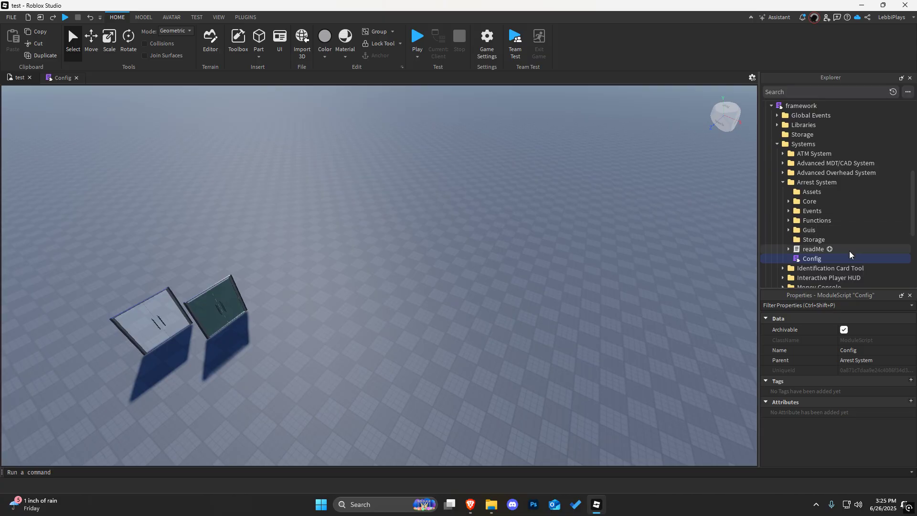
{"action": "left_click", "coordinate": [68, 80]}
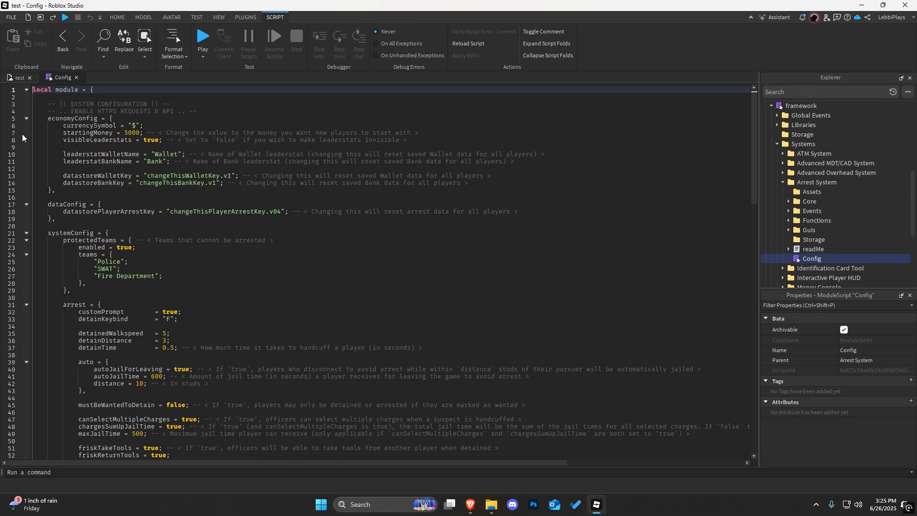
Step: Review the protectedTeams setting (Police, SWAT, Fire Department) and the customPrompt arrest option
{"action": "left_click", "coordinate": [109, 247]}
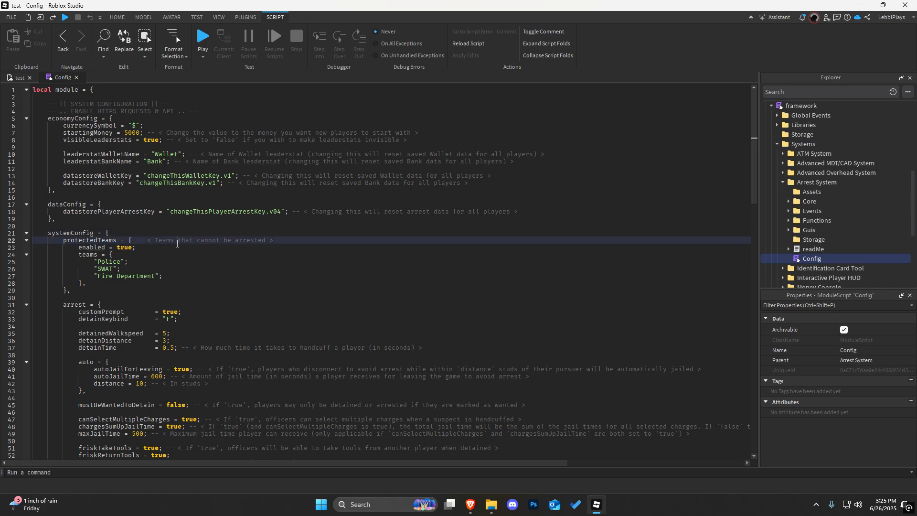
{"action": "left_click_drag", "start_coordinate": [155, 240], "coordinate": [234, 245]}
{"action": "left_click", "coordinate": [183, 264]}
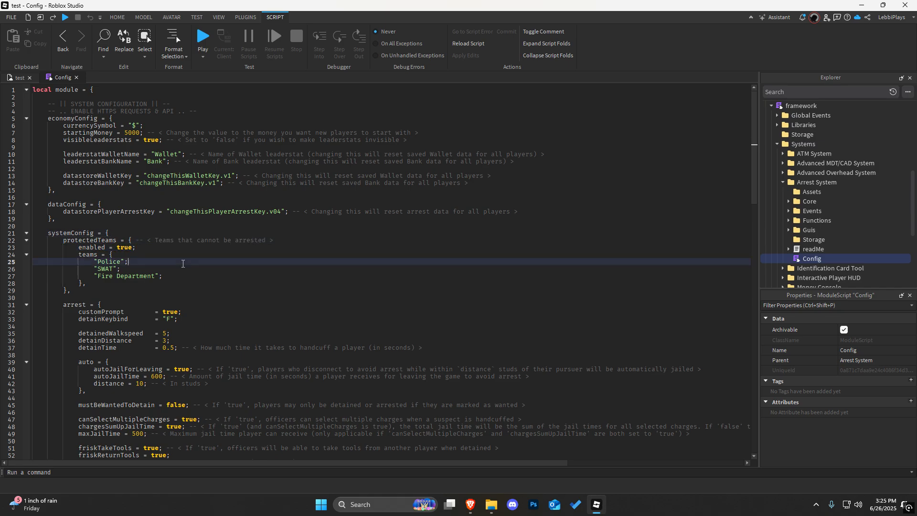
{"action": "left_click", "coordinate": [98, 270]}
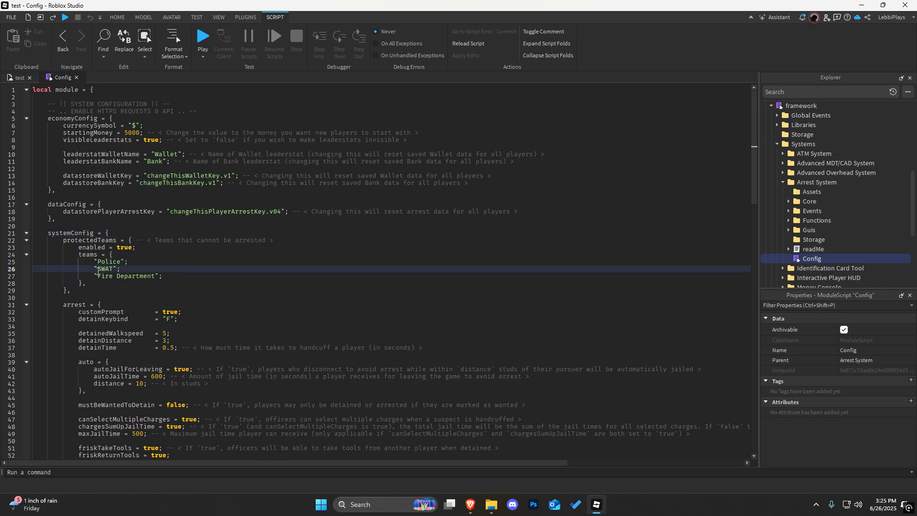
{"action": "left_click", "coordinate": [128, 277]}
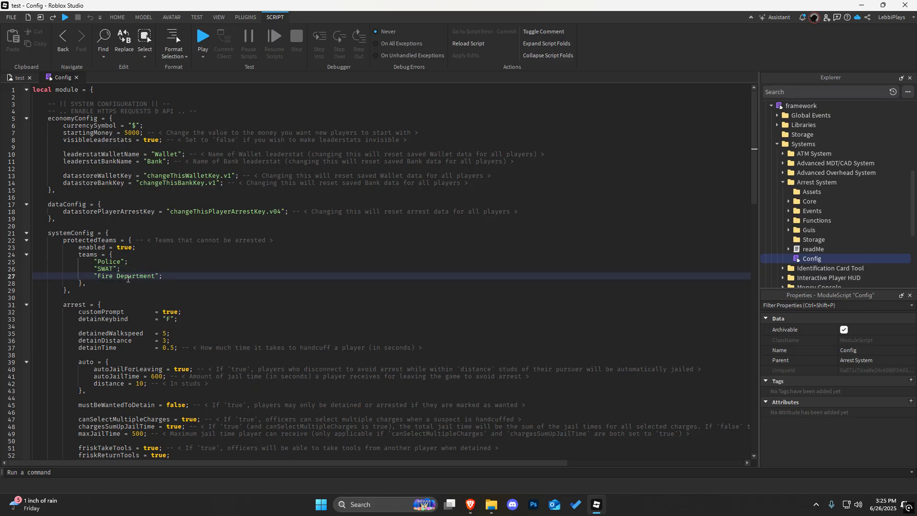
{"action": "left_click", "coordinate": [217, 298]}
{"action": "double_click", "coordinate": [93, 311]}
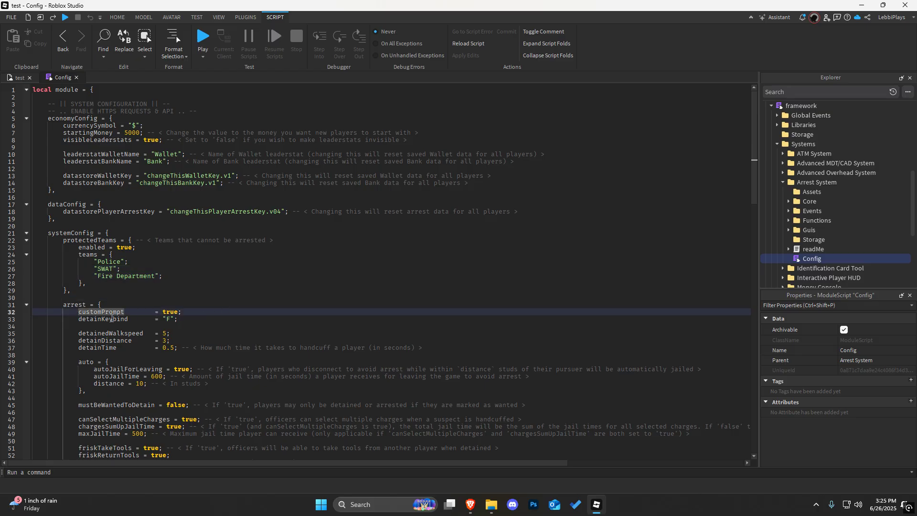
Step: Delete the detainKeybind "F", undo it back, then check the detained walk speed setting
{"action": "left_click", "coordinate": [163, 318]}
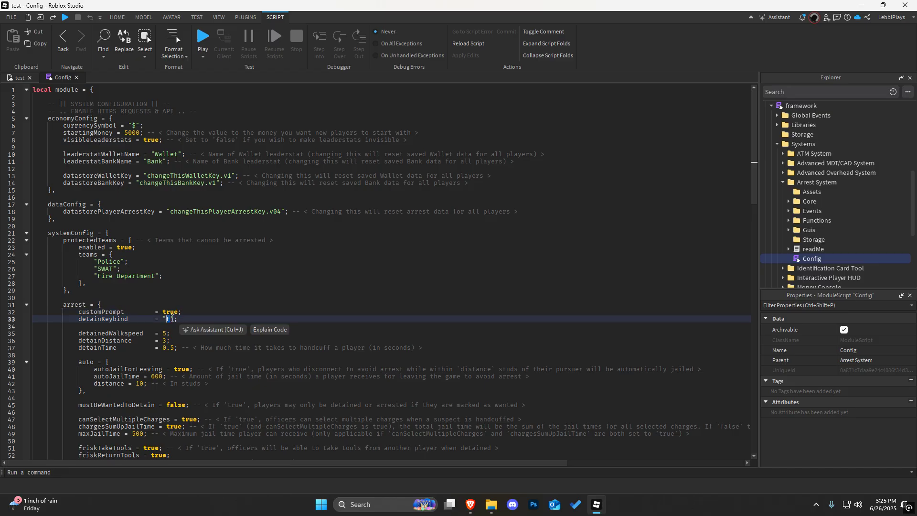
{"action": "key", "text": "Delete"}
{"action": "key", "text": "ctrl+z"}
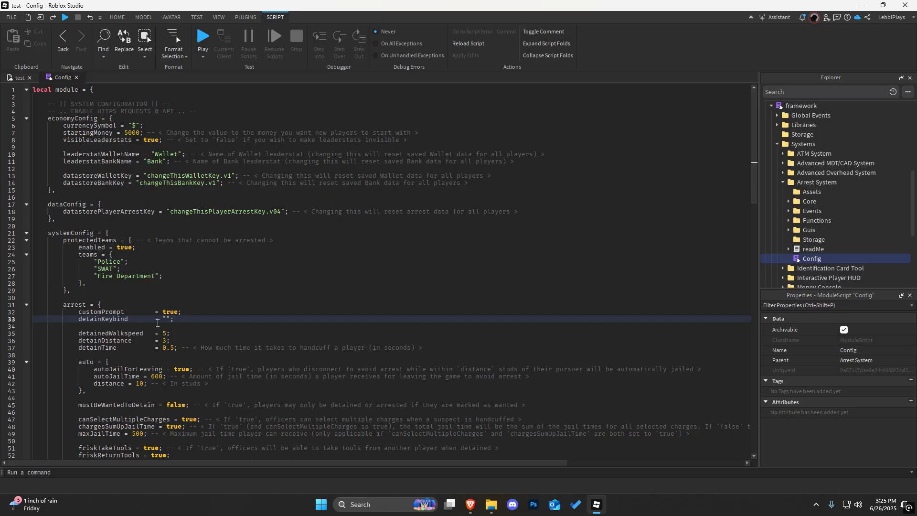
{"action": "type", "text": "F"}
{"action": "left_click", "coordinate": [214, 306]}
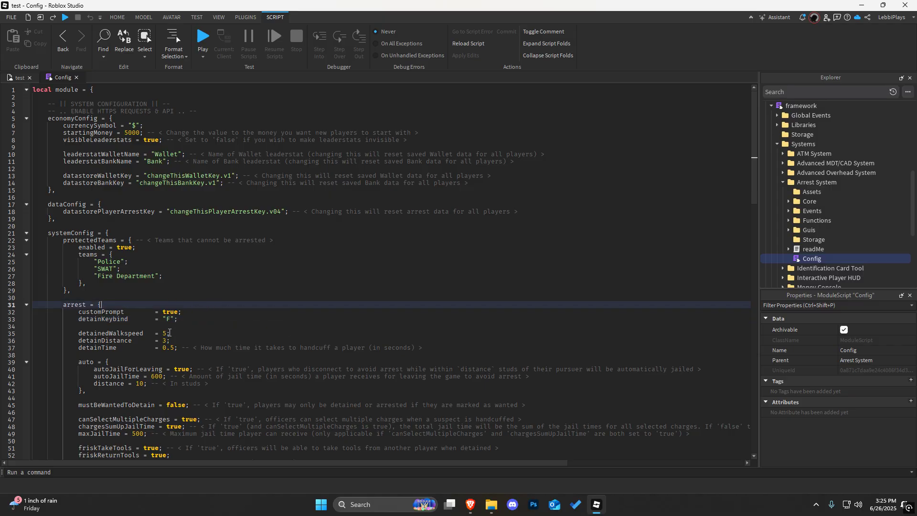
{"action": "left_click", "coordinate": [170, 333]}
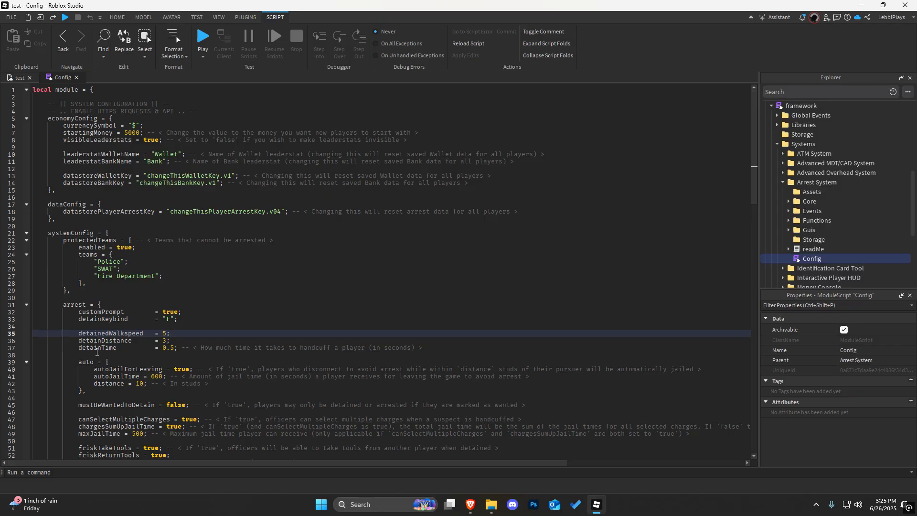
{"action": "scroll", "coordinate": [138, 372], "scroll_direction": "down", "scroll_amount": 2}
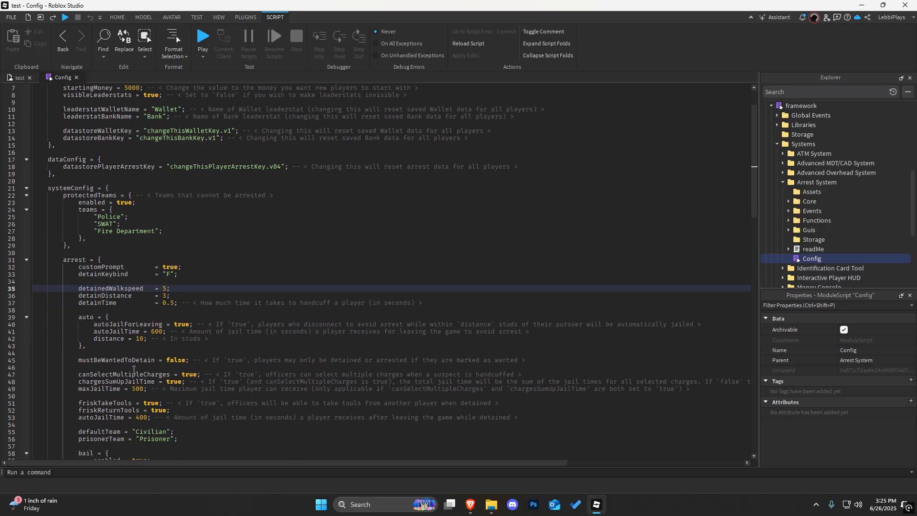
{"action": "left_click", "coordinate": [163, 324]}
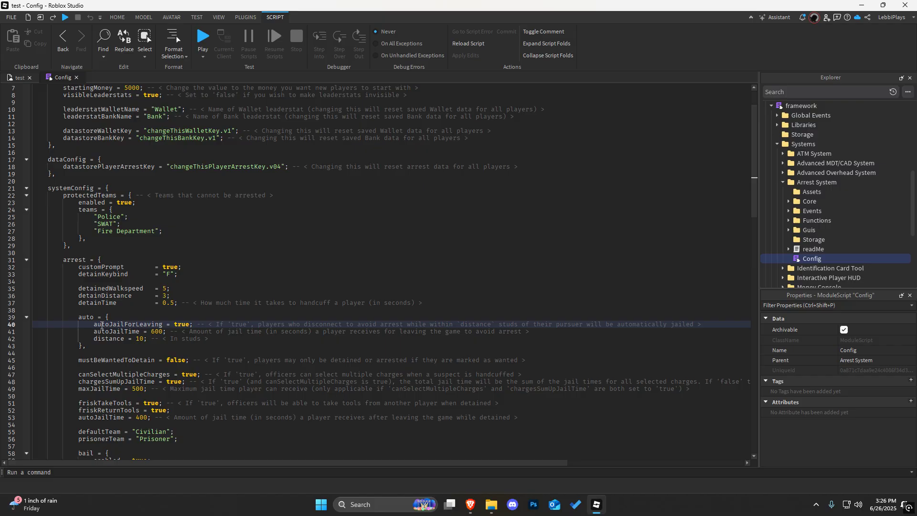
{"action": "scroll", "coordinate": [138, 342], "scroll_direction": "down", "scroll_amount": 2}
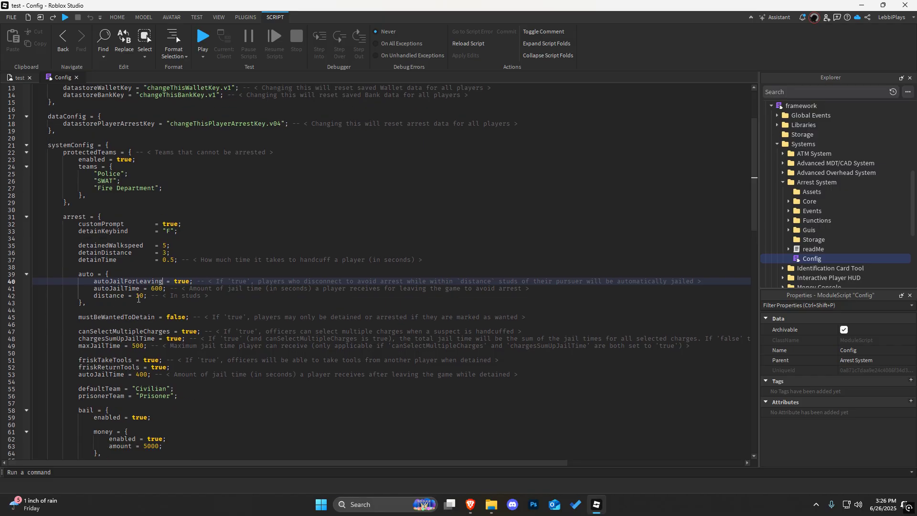
{"action": "scroll", "coordinate": [178, 301], "scroll_direction": "down", "scroll_amount": 1}
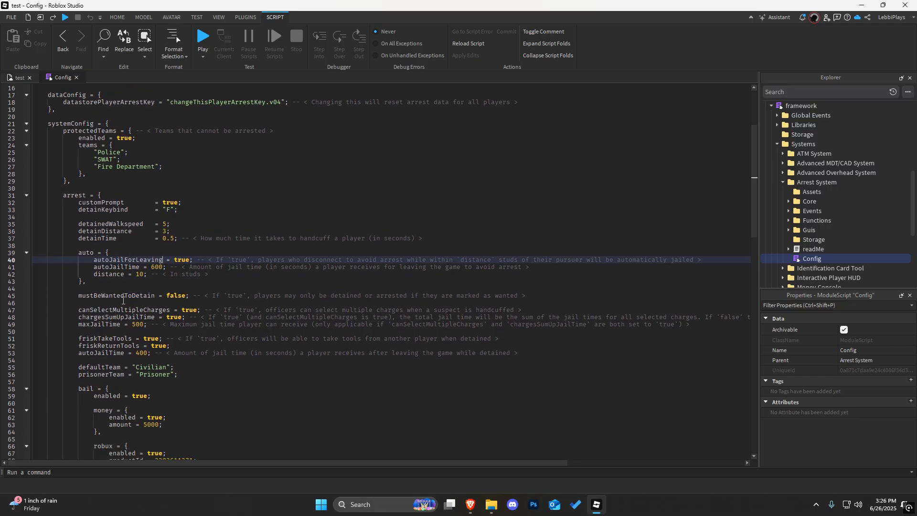
{"action": "left_click", "coordinate": [107, 296]}
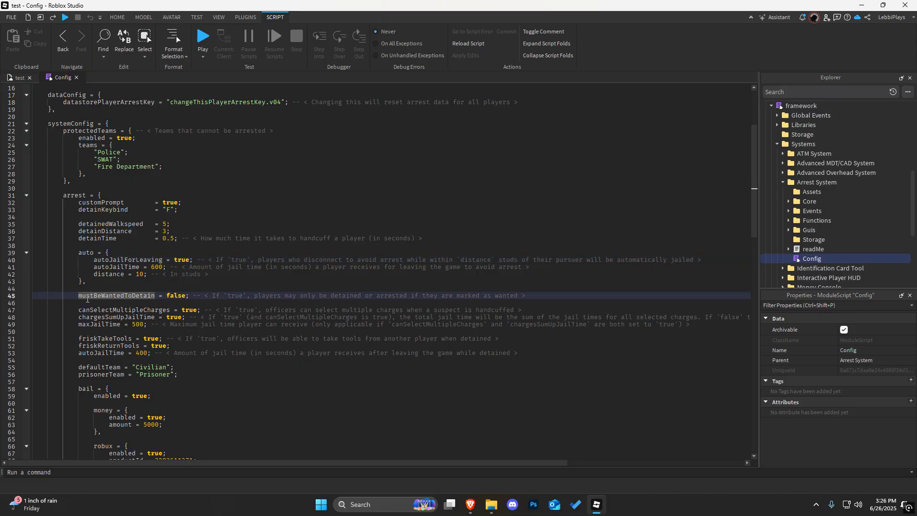
{"action": "left_click_drag", "start_coordinate": [78, 296], "coordinate": [160, 300]}
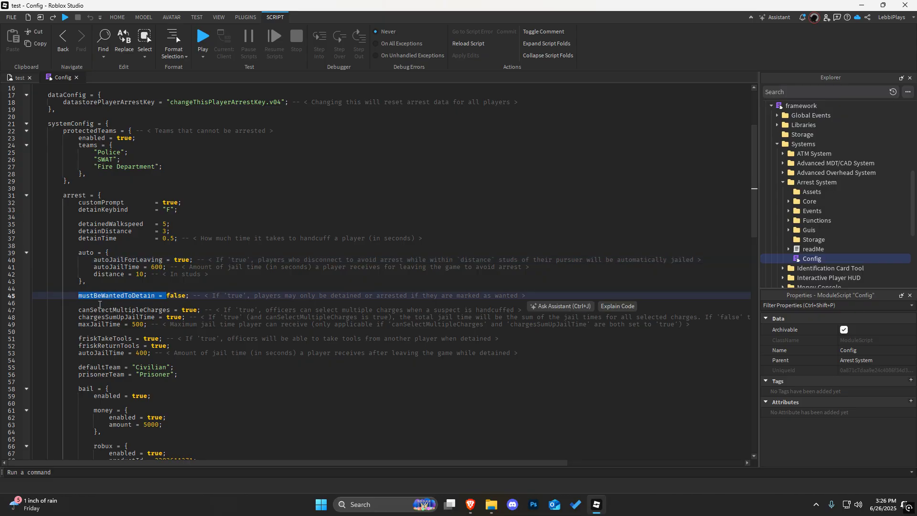
{"action": "left_click_drag", "start_coordinate": [82, 296], "coordinate": [120, 296]}
{"action": "double_click", "coordinate": [81, 295]}
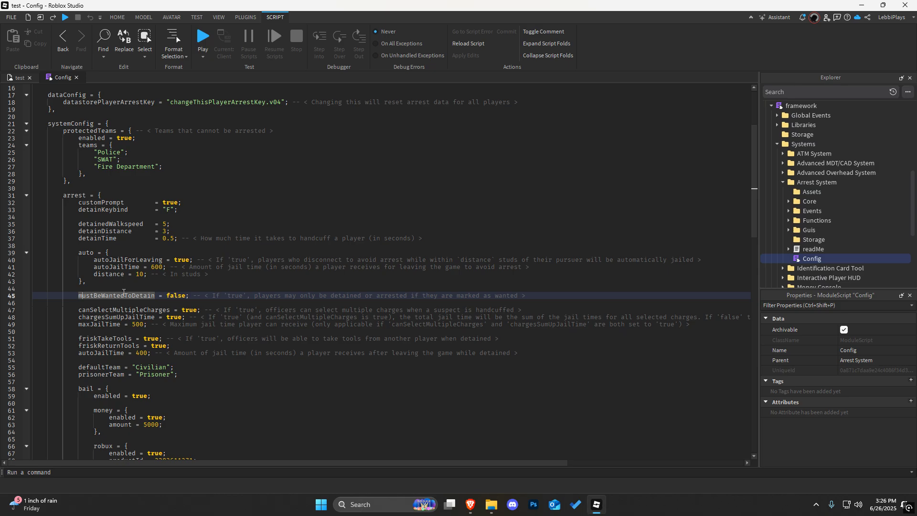
{"action": "left_click_drag", "start_coordinate": [80, 300], "coordinate": [139, 300]}
{"action": "scroll", "coordinate": [191, 291], "scroll_direction": "down", "scroll_amount": 1}
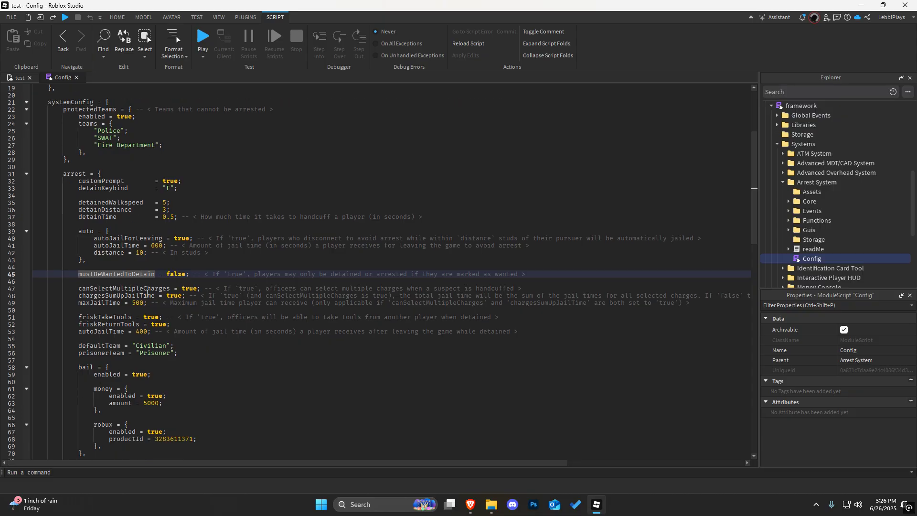
{"action": "scroll", "coordinate": [147, 269], "scroll_direction": "down", "scroll_amount": 1}
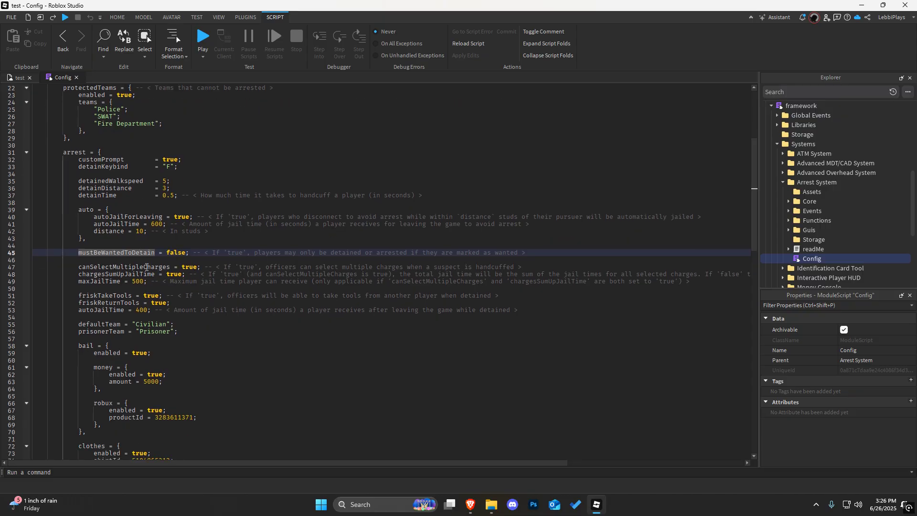
{"action": "scroll", "coordinate": [147, 268], "scroll_direction": "down", "scroll_amount": 1}
{"action": "scroll", "coordinate": [152, 282], "scroll_direction": "down", "scroll_amount": 1}
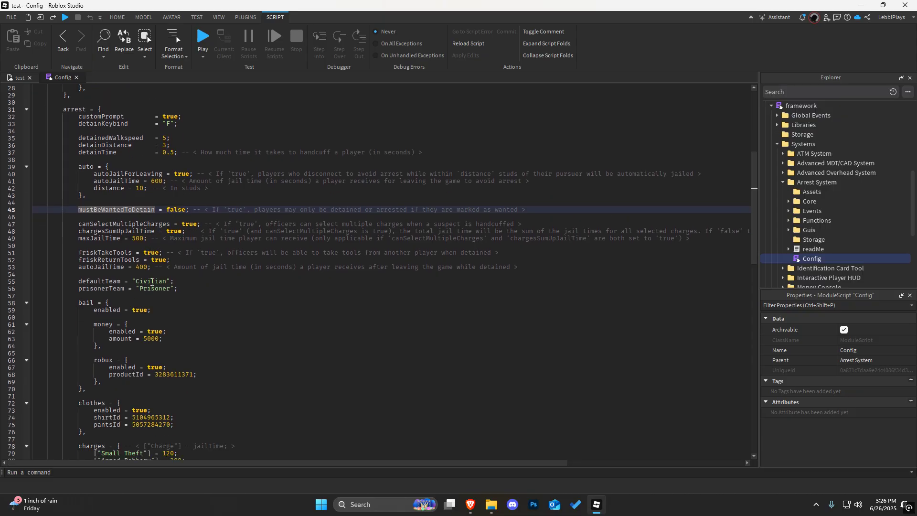
{"action": "left_click", "coordinate": [110, 282]}
{"action": "left_click", "coordinate": [139, 289]}
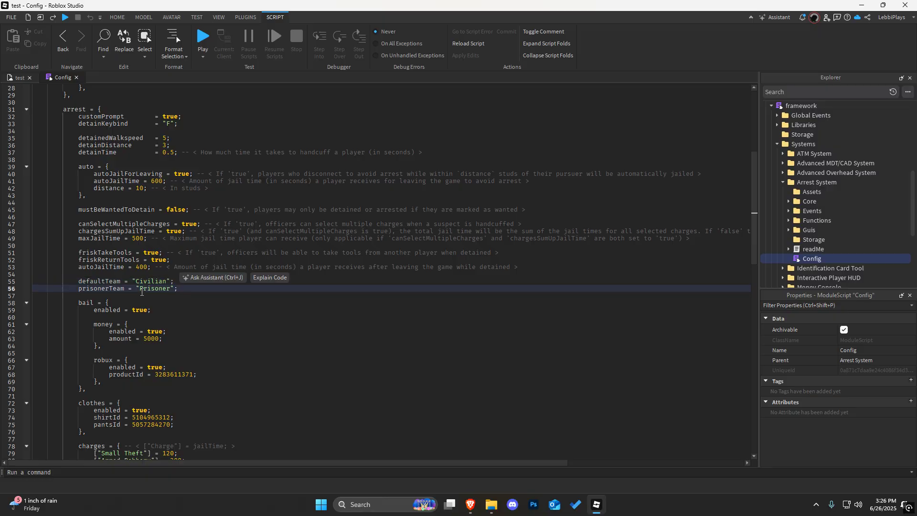
{"action": "scroll", "coordinate": [132, 288], "scroll_direction": "down", "scroll_amount": 6}
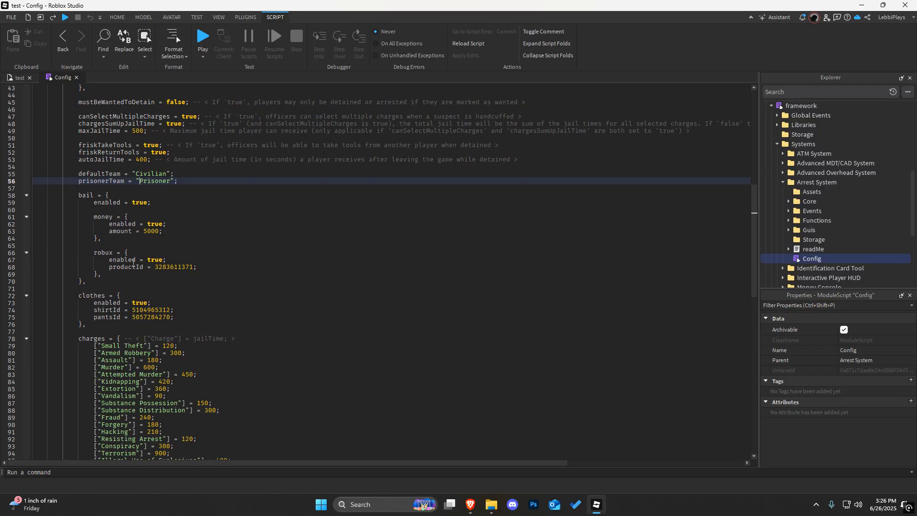
{"action": "scroll", "coordinate": [94, 224], "scroll_direction": "down", "scroll_amount": 5}
{"action": "scroll", "coordinate": [94, 224], "scroll_direction": "down", "scroll_amount": 1}
{"action": "scroll", "coordinate": [85, 208], "scroll_direction": "up", "scroll_amount": 1}
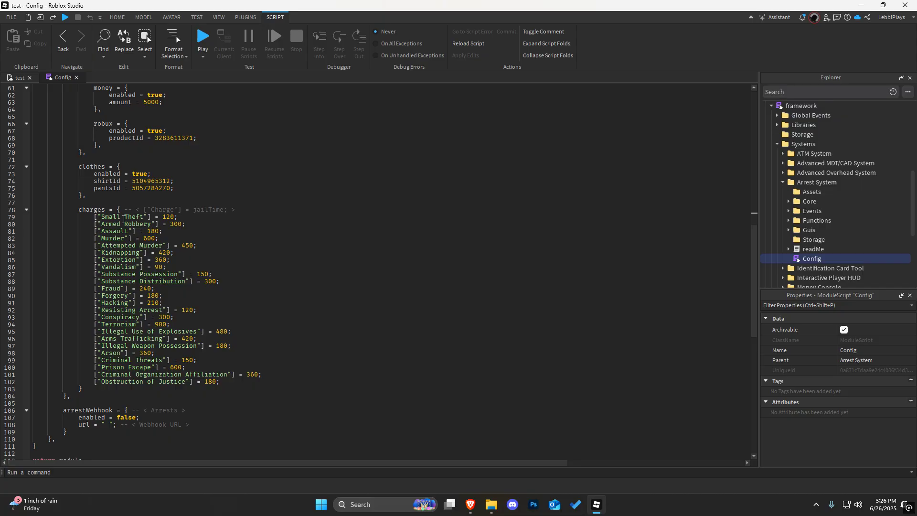
{"action": "scroll", "coordinate": [122, 220], "scroll_direction": "down", "scroll_amount": 4}
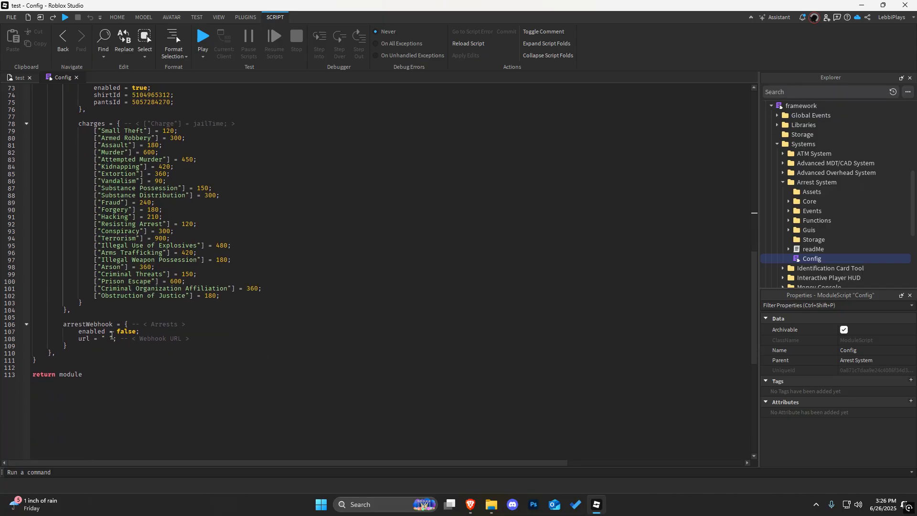
{"action": "scroll", "coordinate": [109, 334], "scroll_direction": "up", "scroll_amount": 2}
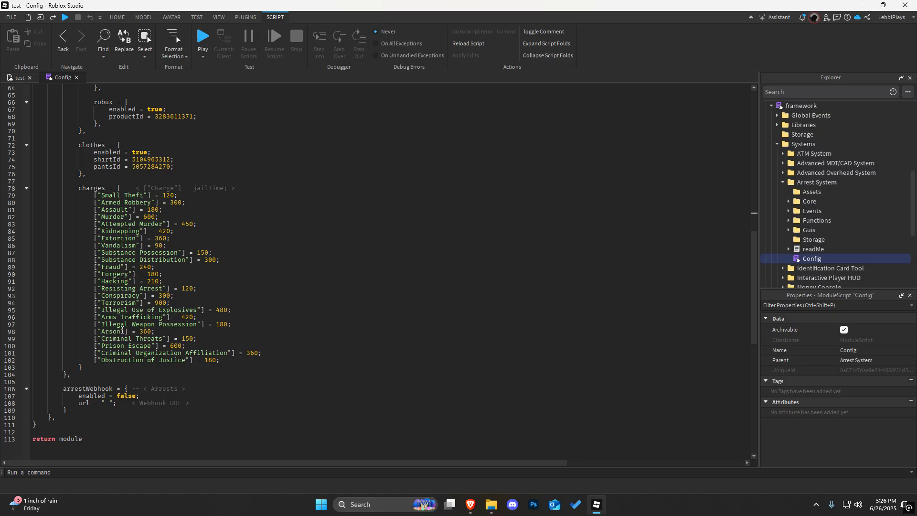
{"action": "scroll", "coordinate": [113, 277], "scroll_direction": "up", "scroll_amount": 6}
{"action": "scroll", "coordinate": [117, 191], "scroll_direction": "up", "scroll_amount": 7}
{"action": "scroll", "coordinate": [122, 108], "scroll_direction": "up", "scroll_amount": 9}
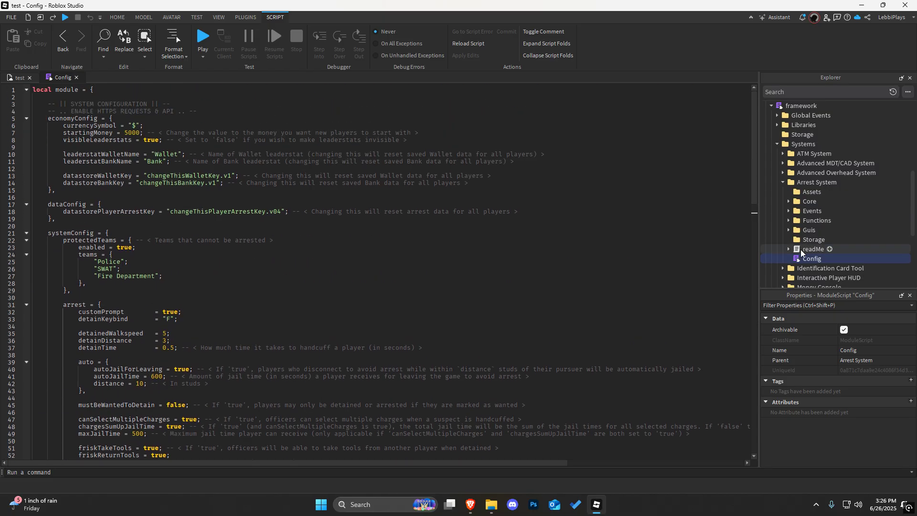
Step: Expand readMe, inspect the Handcuffs tool's properties, and close the Config script tab
{"action": "left_click", "coordinate": [789, 250]}
{"action": "left_click", "coordinate": [821, 258]}
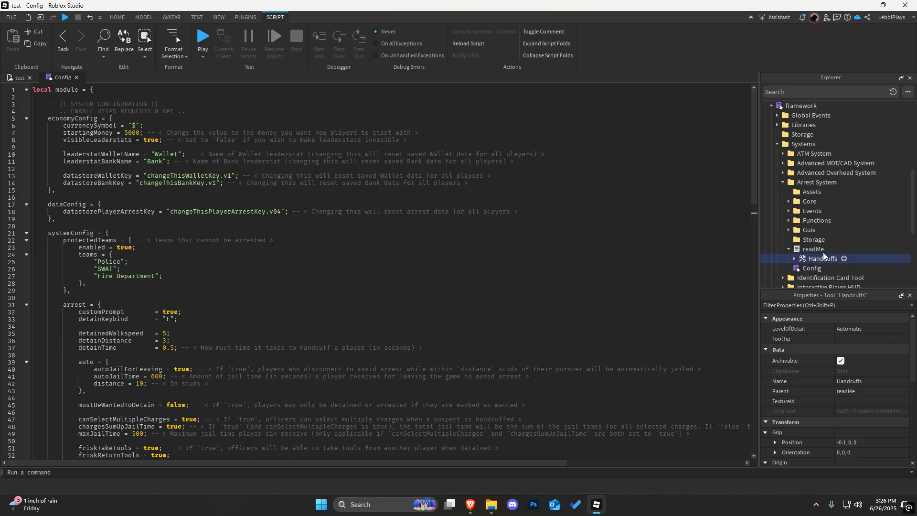
{"action": "scroll", "coordinate": [824, 229], "scroll_direction": "down", "scroll_amount": 3}
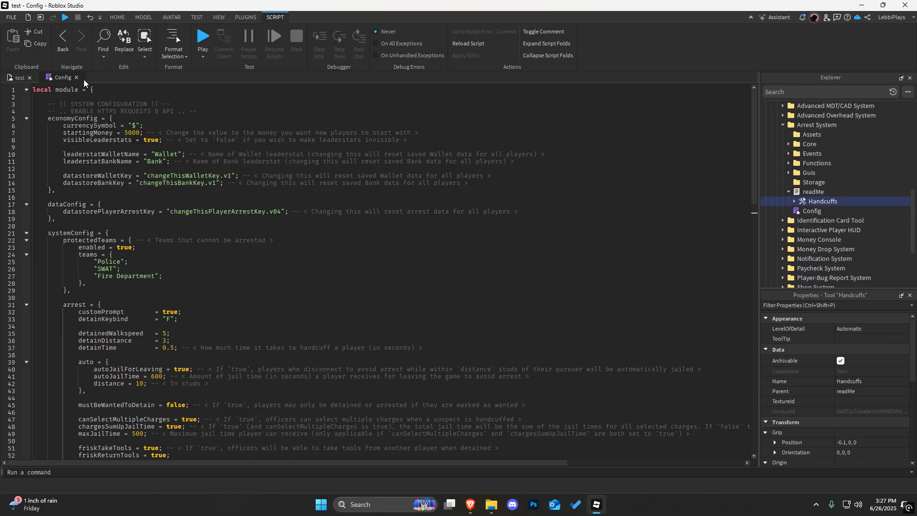
{"action": "scroll", "coordinate": [143, 205], "scroll_direction": "down", "scroll_amount": 5}
{"action": "scroll", "coordinate": [183, 225], "scroll_direction": "up", "scroll_amount": 5}
{"action": "scroll", "coordinate": [169, 146], "scroll_direction": "down", "scroll_amount": 6}
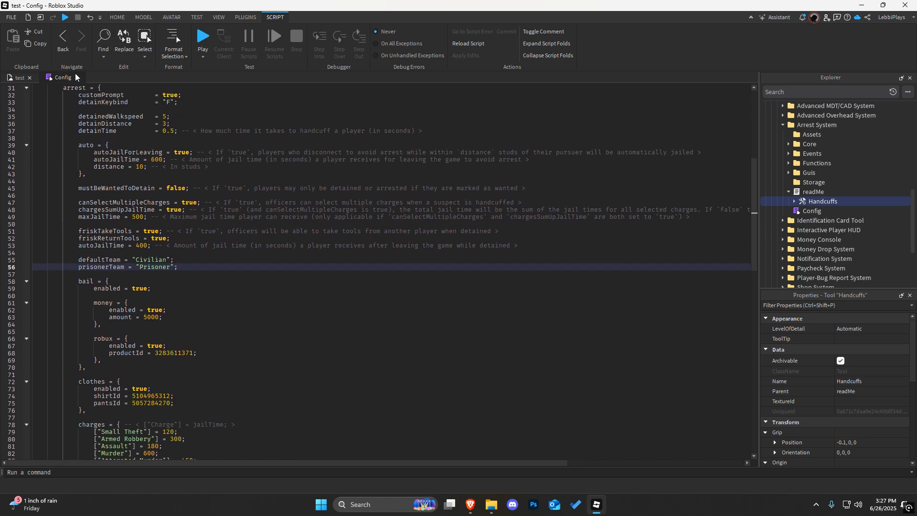
{"action": "left_click", "coordinate": [76, 77]}
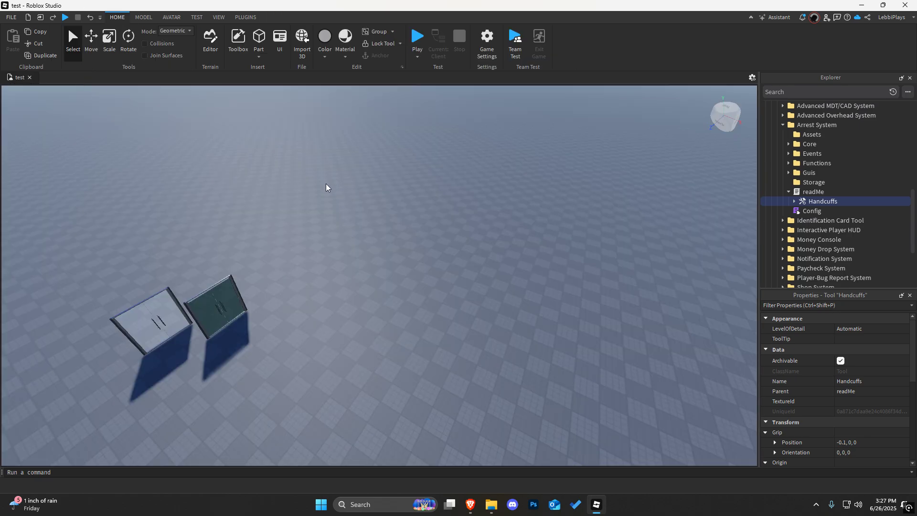